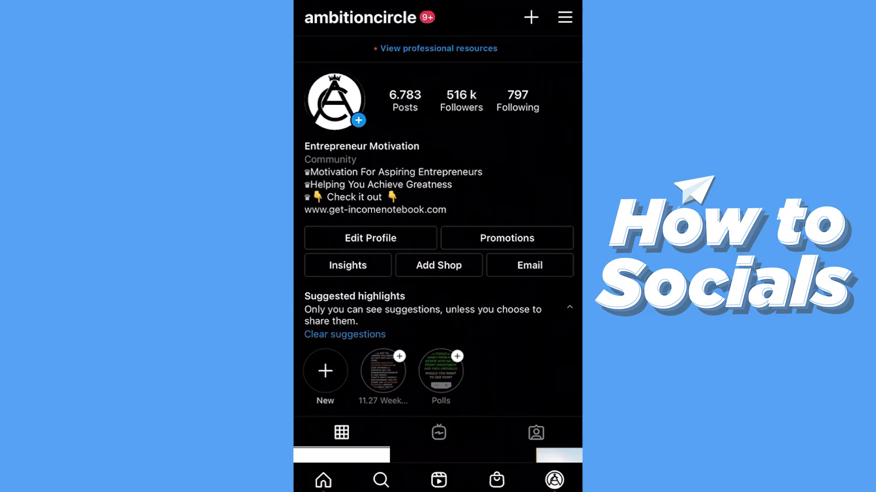
- From the profile menu, reach Settings and enter the Business settings page
left_click(564, 17)
left_click(353, 177)
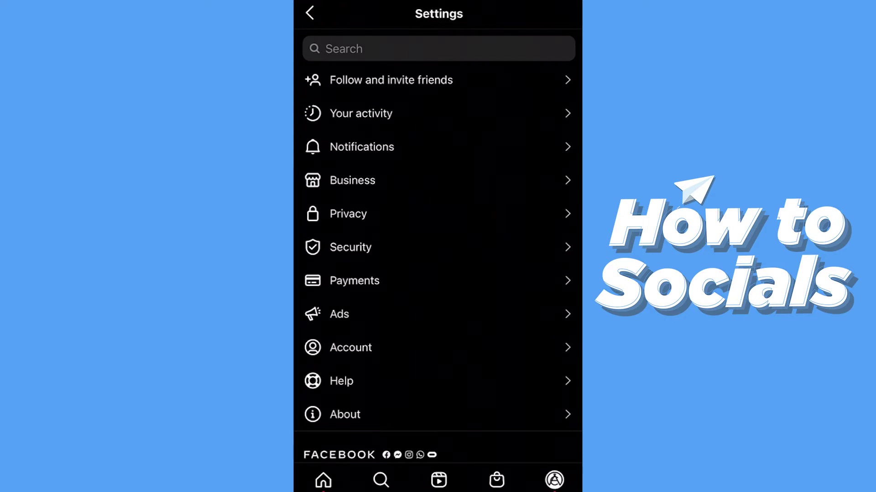
scroll(438, 246, "down", 5)
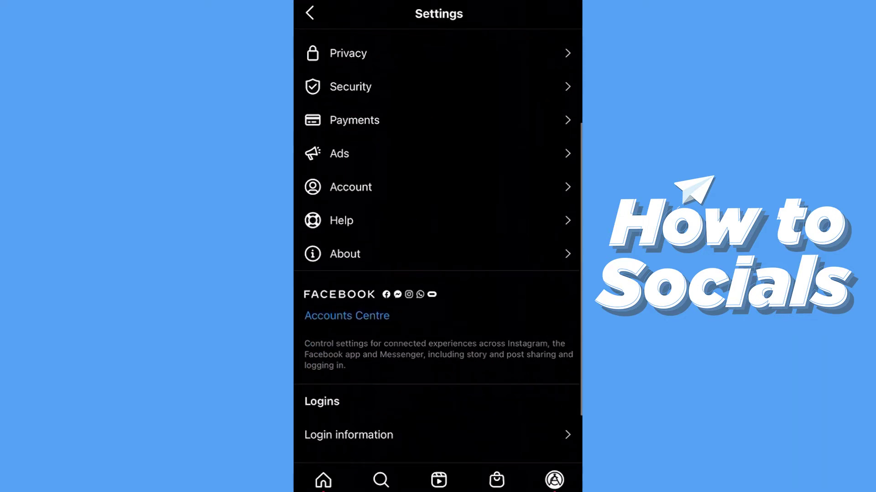
left_click(350, 187)
scroll(437, 246, "down", 3)
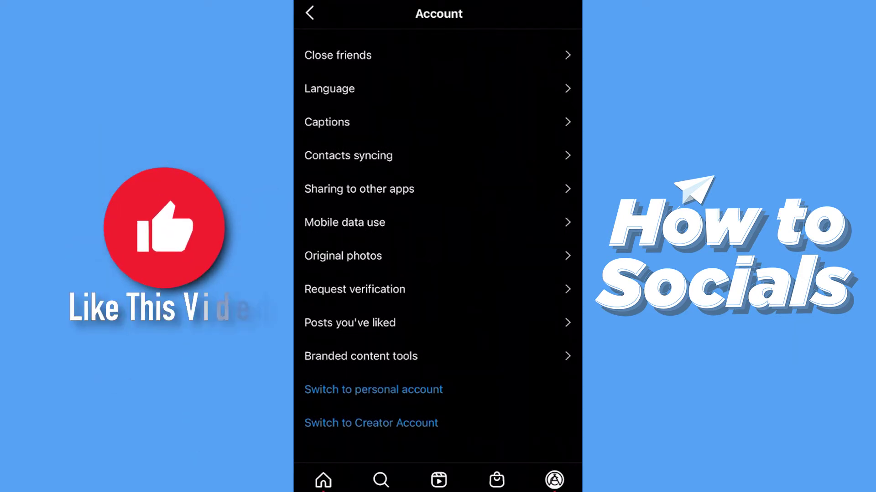
scroll(438, 247, "down", 1)
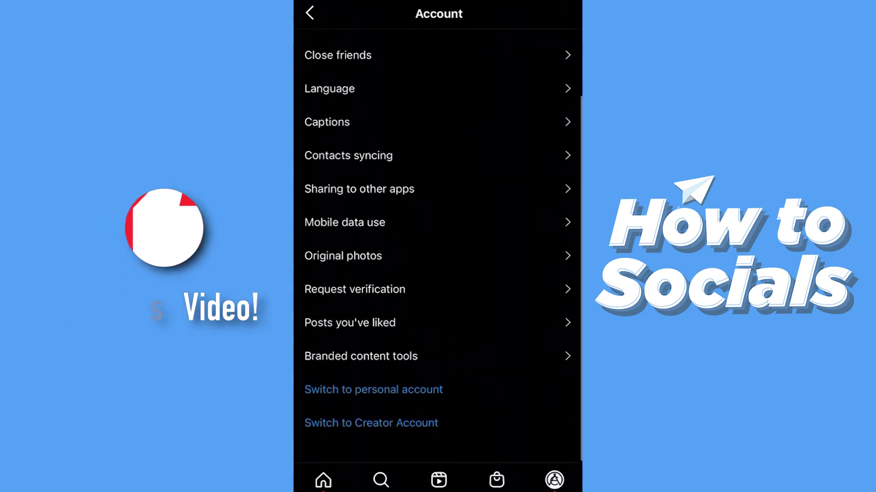
scroll(437, 247, "up", 1)
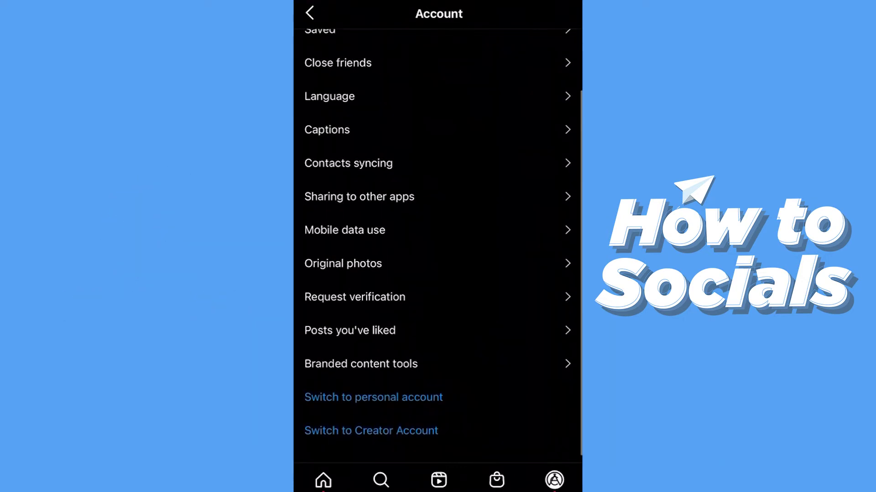
scroll(438, 246, "down", 1)
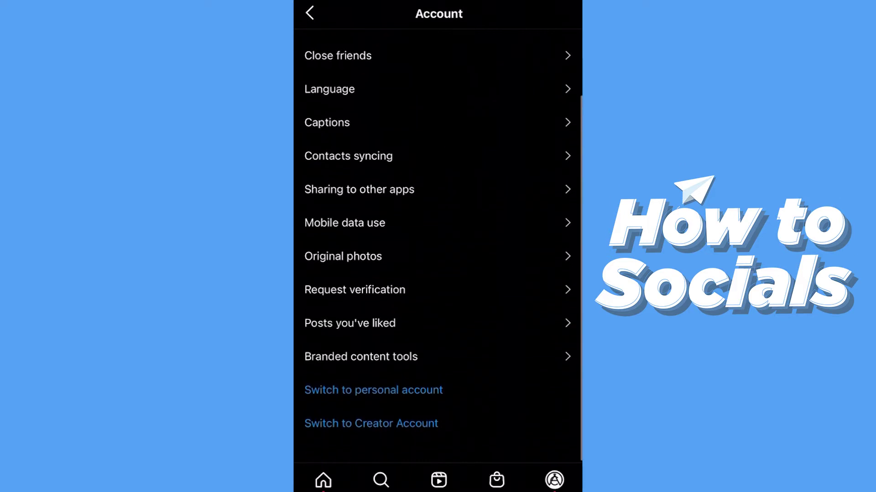
scroll(438, 246, "up", 2)
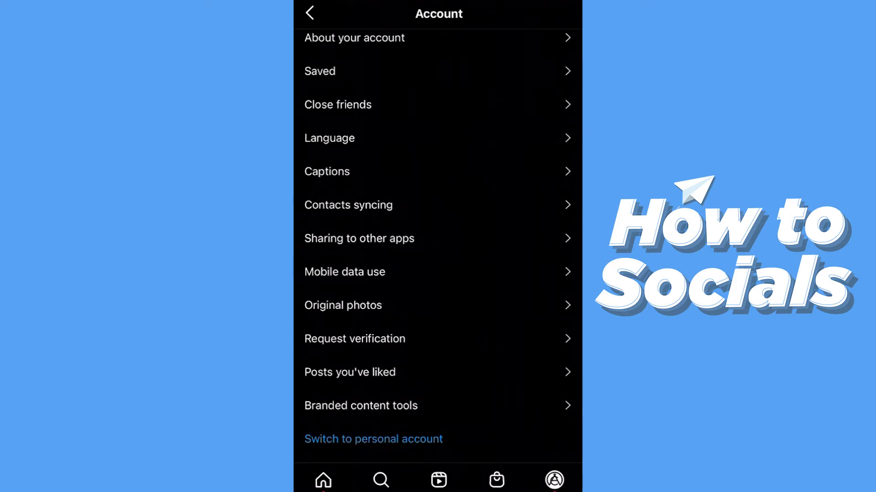
left_click(309, 13)
scroll(438, 246, "up", 4)
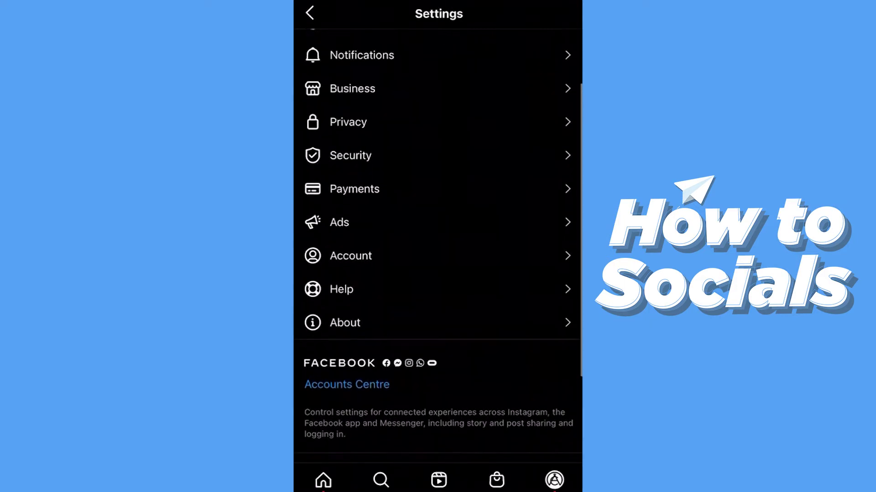
scroll(438, 247, "up", 1)
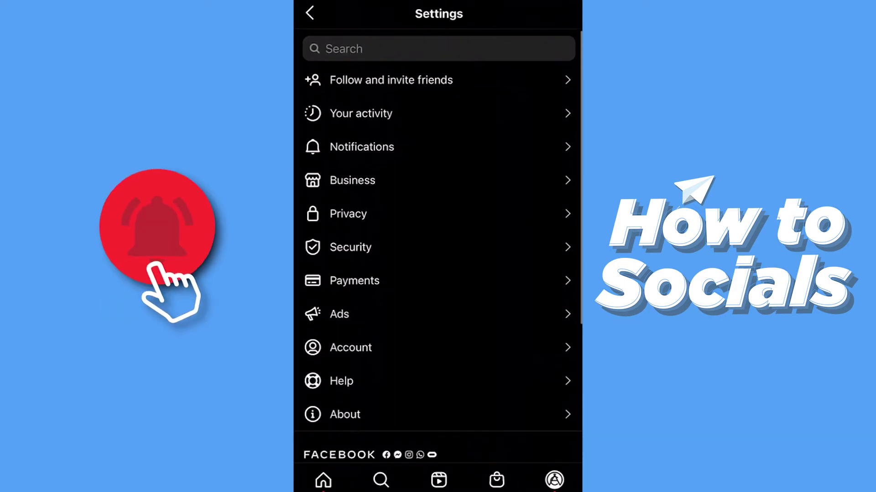
left_click(352, 180)
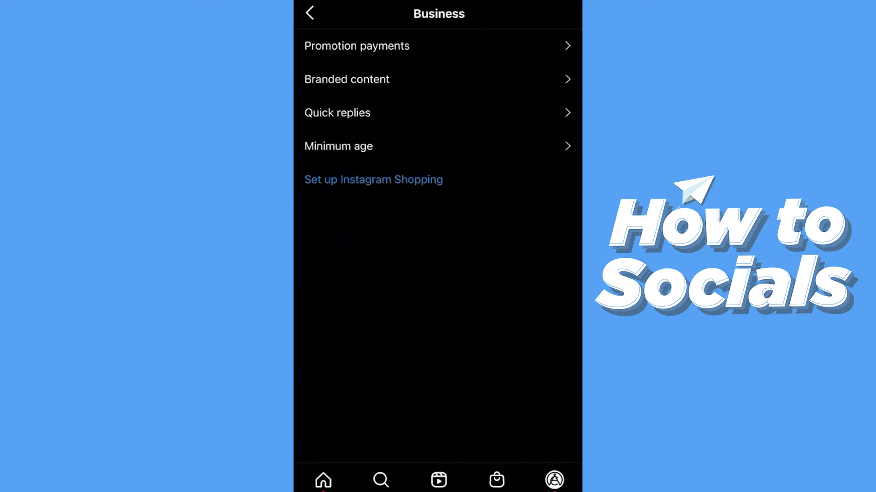
- In Branded content approvals, search clickfunnels and approve it as a business partner
left_click(347, 79)
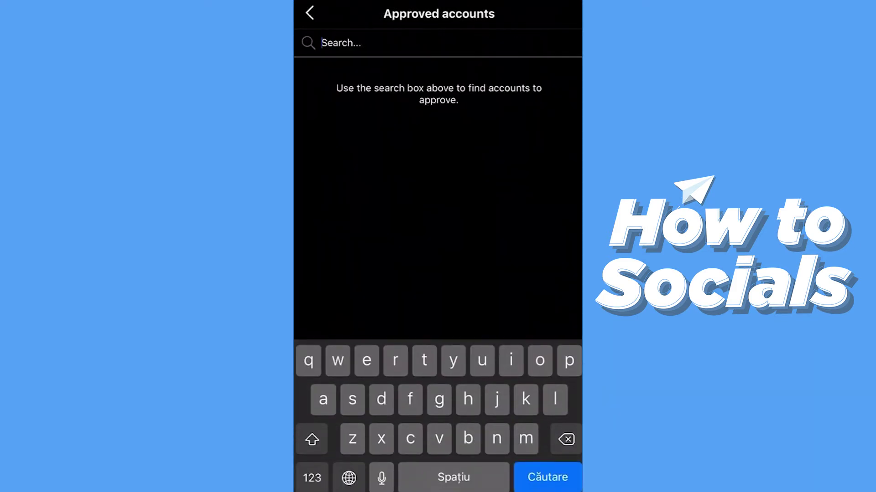
type("clickfunnels")
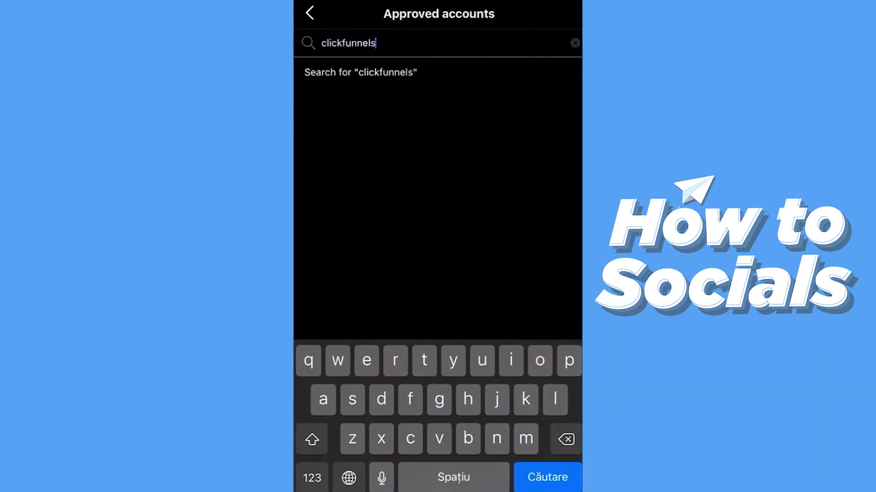
key("Return")
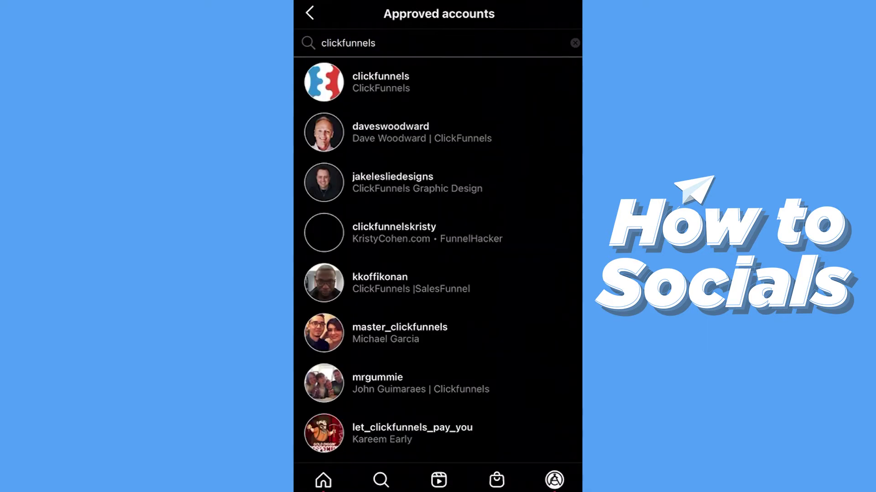
left_click(369, 81)
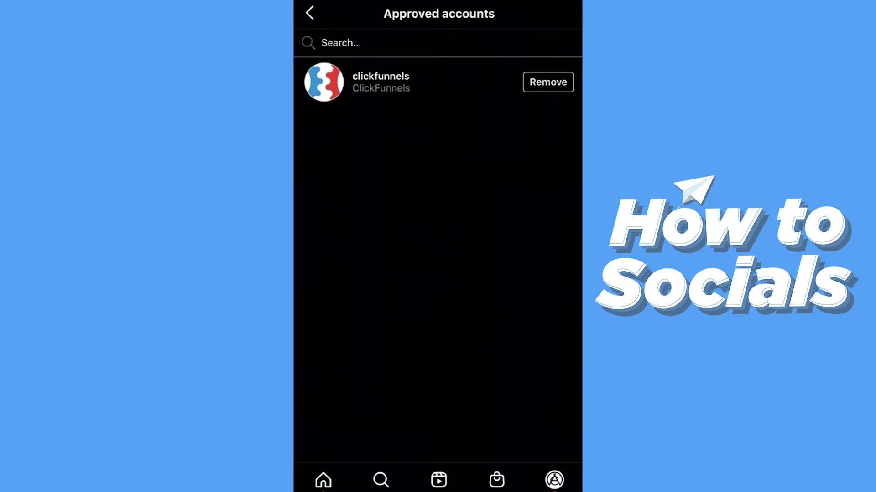
left_click(309, 13)
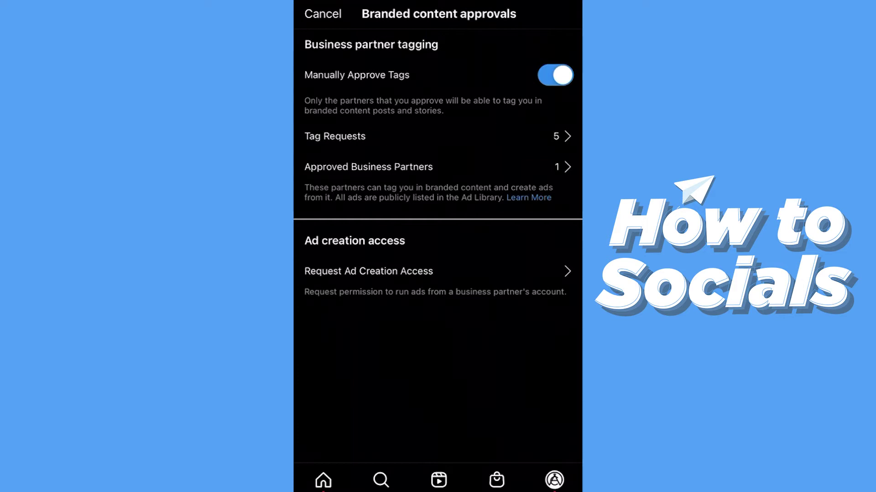
- Review pending tag requests, then leave Branded content approvals back to the main Settings list
left_click(438, 136)
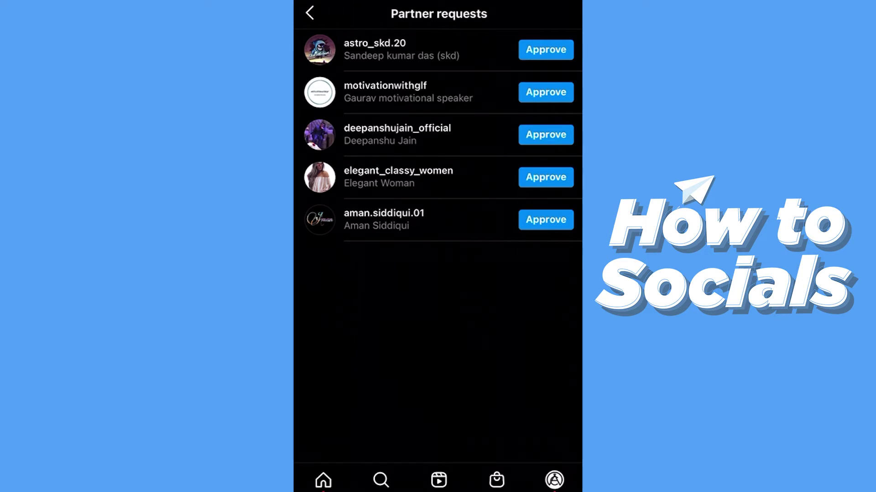
left_click(310, 12)
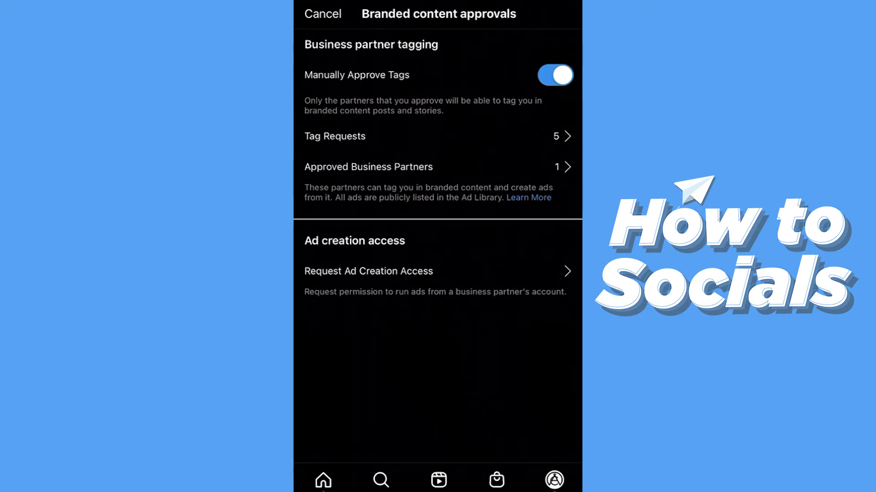
left_click(322, 13)
left_click(310, 12)
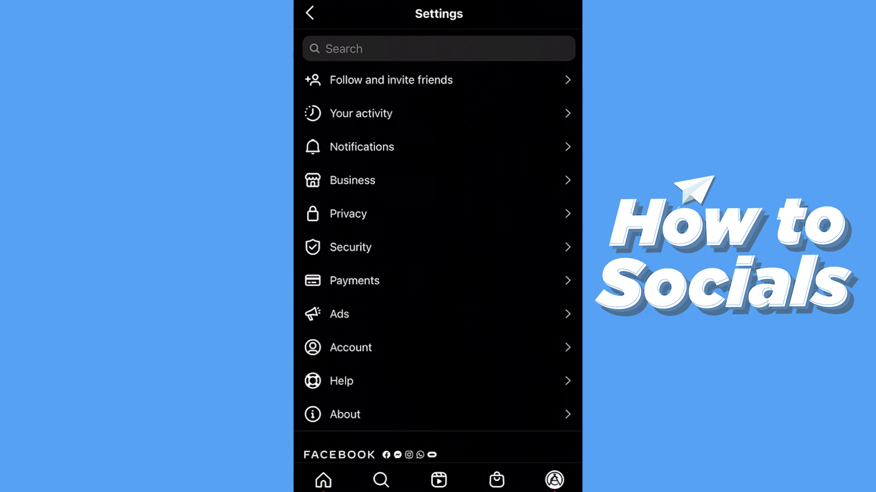
- Under Account > Branded content tools, read the Branded content tag eligibility details, then back out
left_click(351, 347)
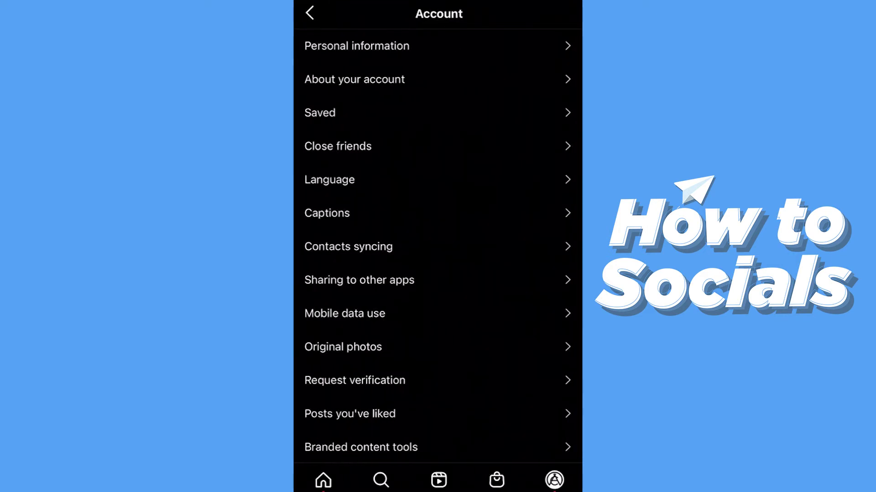
scroll(437, 251, "down", 3)
left_click(360, 361)
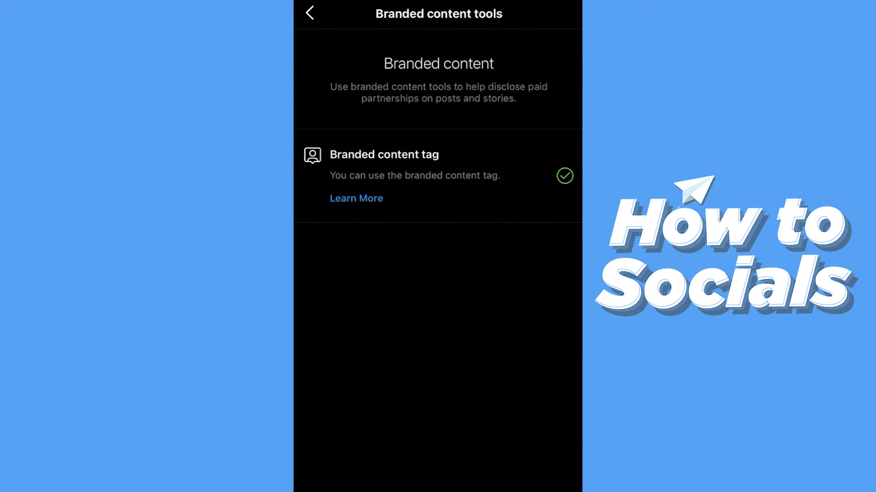
left_click(438, 175)
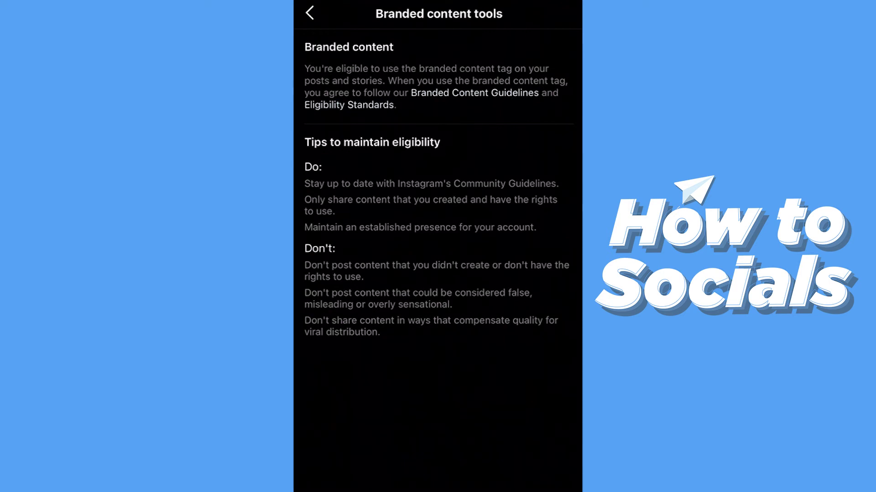
left_click(309, 14)
left_click(309, 13)
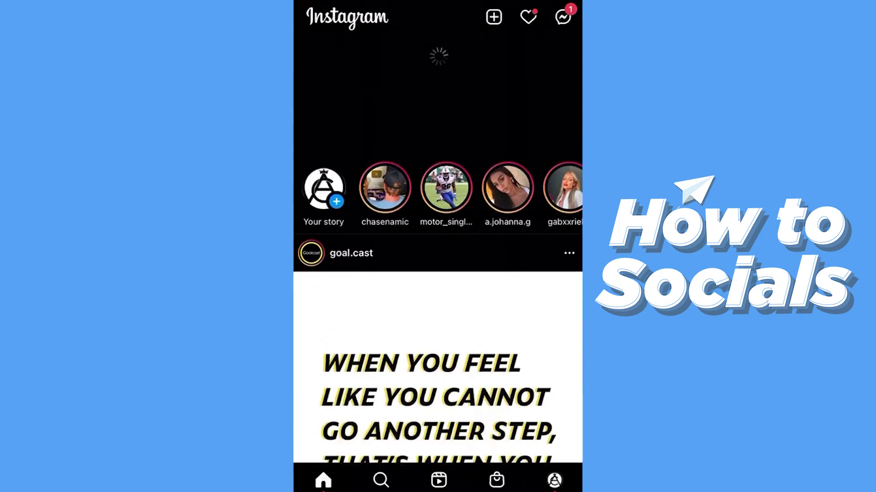
- Begin a new post with the Branded Content Insights photo and proceed to its caption screen
left_click(494, 17)
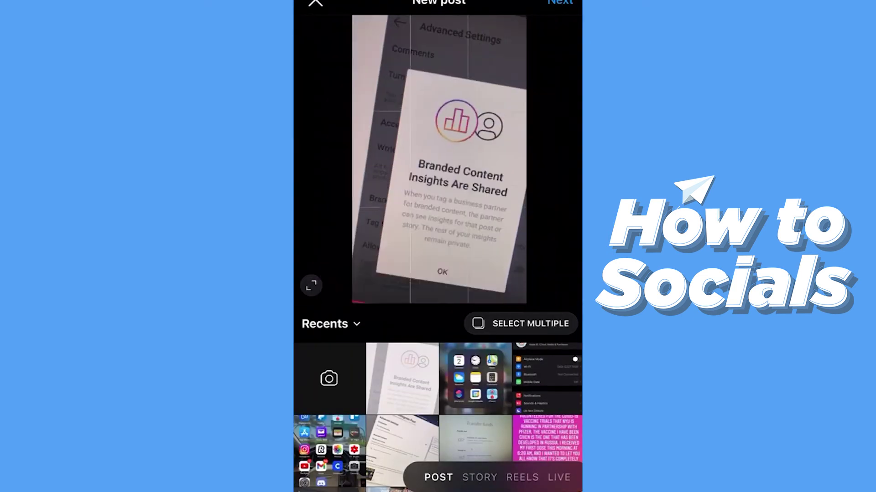
left_click(559, 2)
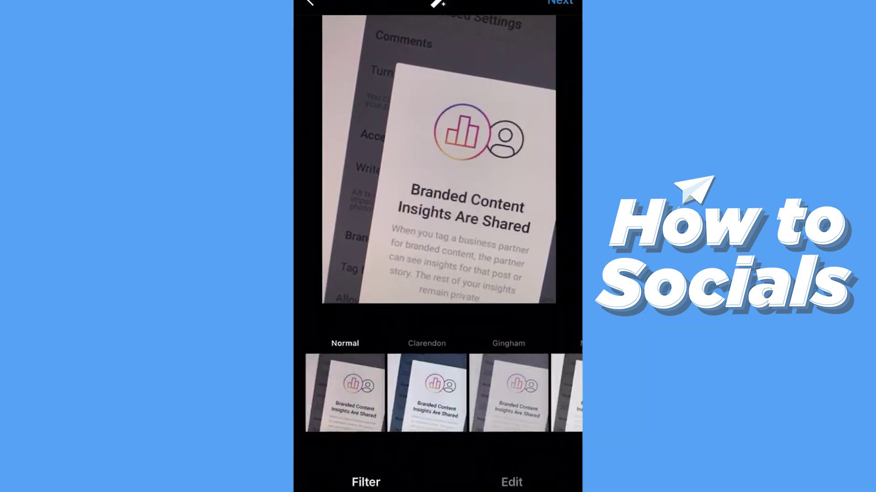
left_click(560, 3)
scroll(438, 274, "down", 1)
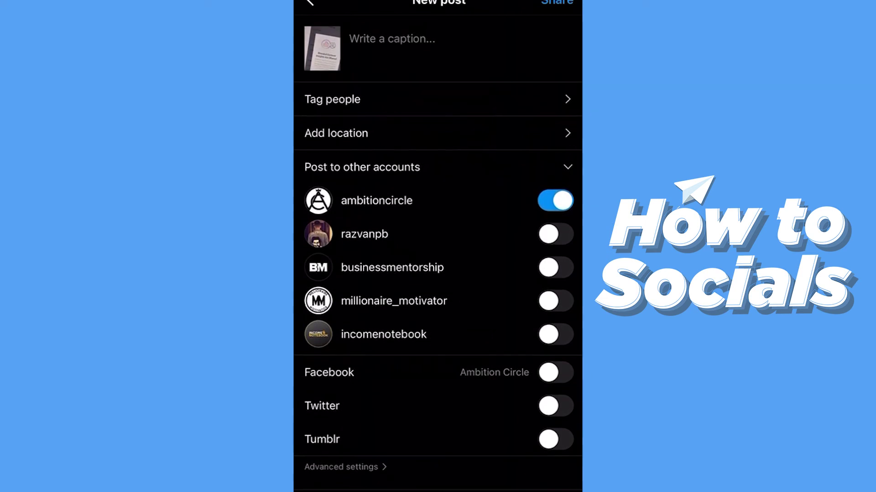
left_click(341, 467)
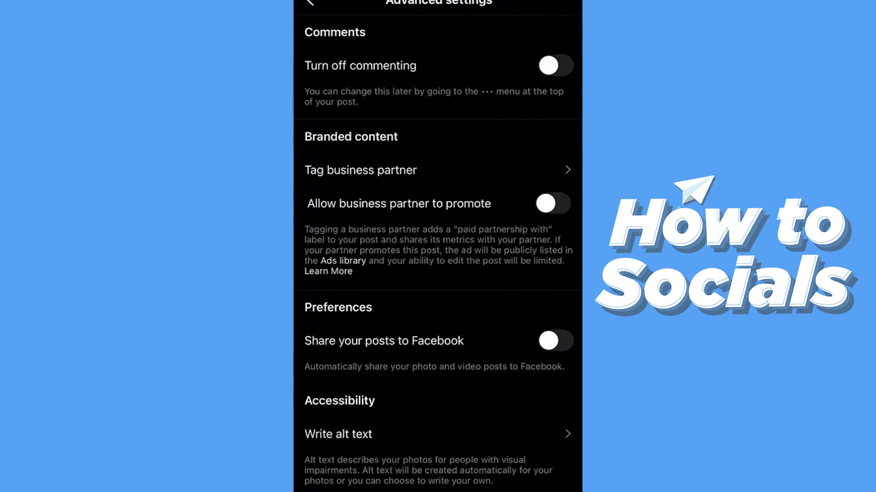
scroll(438, 273, "down", 1)
left_click(361, 170)
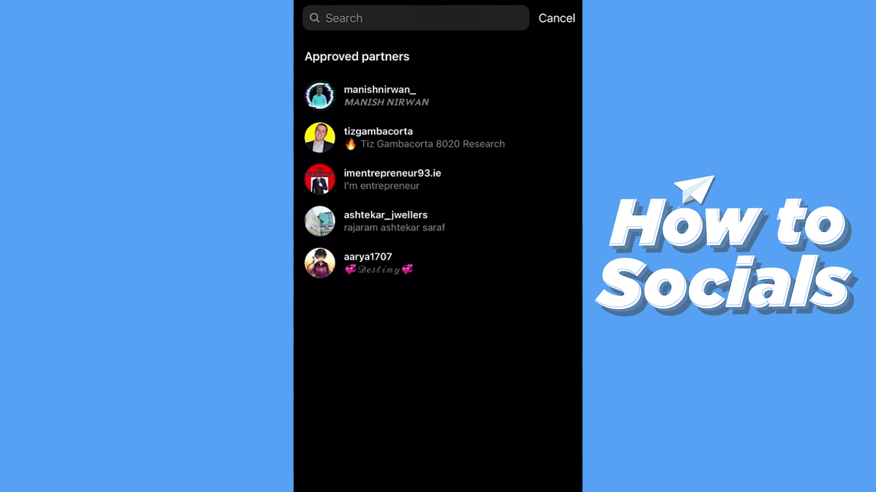
left_click(378, 137)
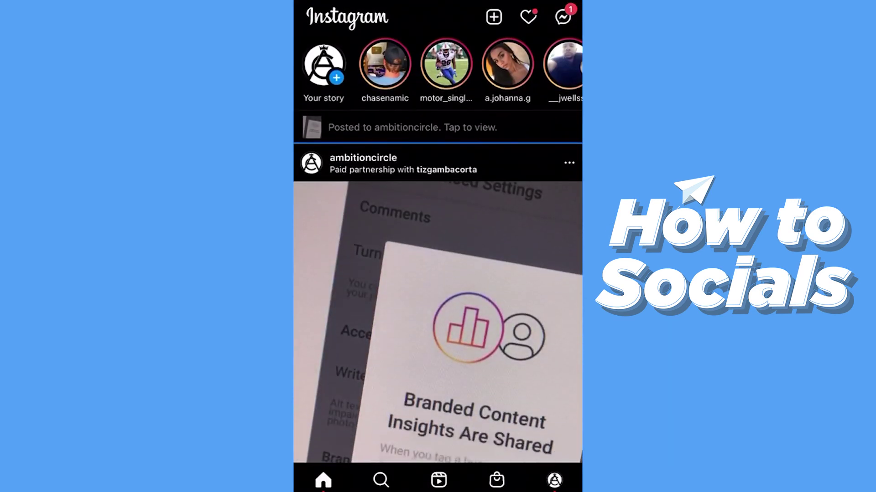
scroll(438, 249, "down", 3)
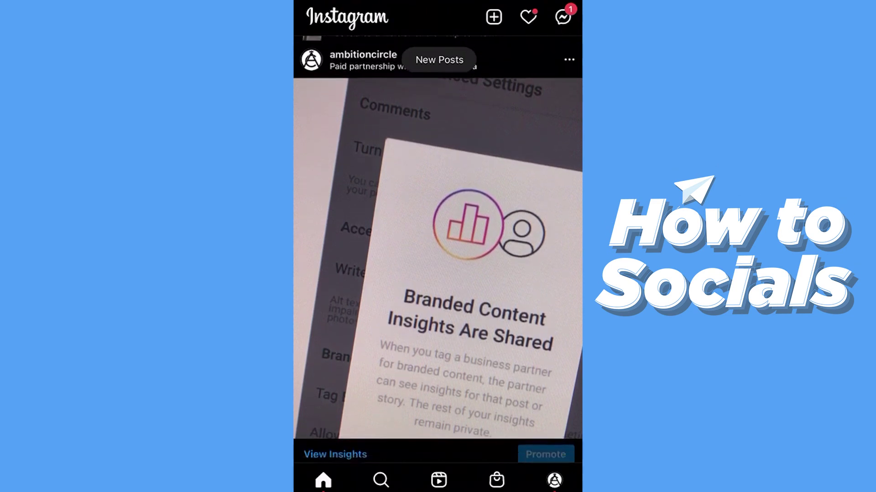
scroll(439, 246, "down", 1)
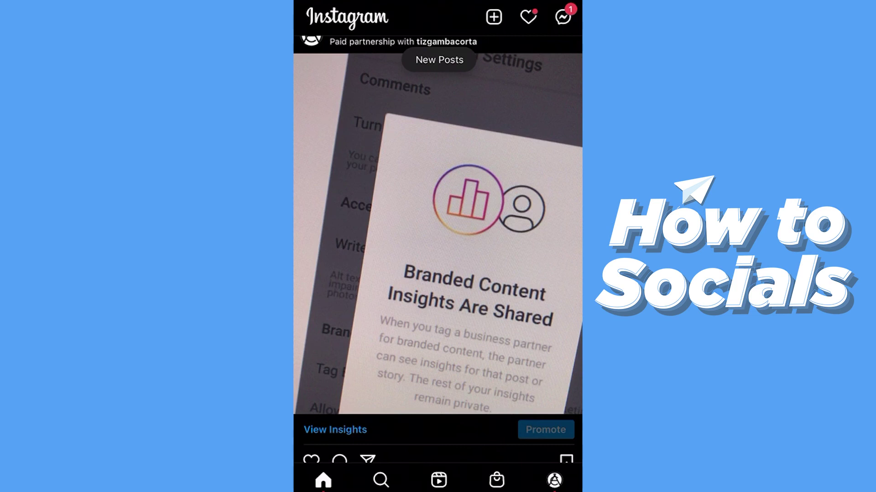
scroll(438, 247, "up", 1)
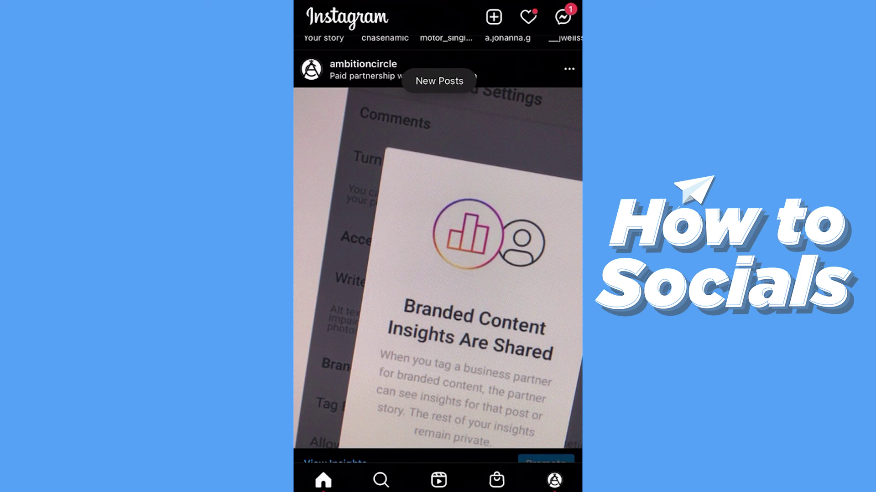
scroll(437, 250, "up", 1)
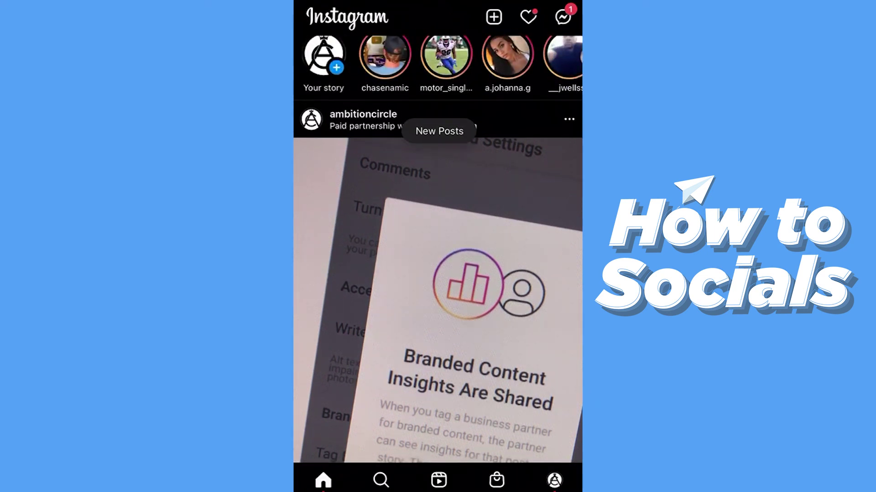